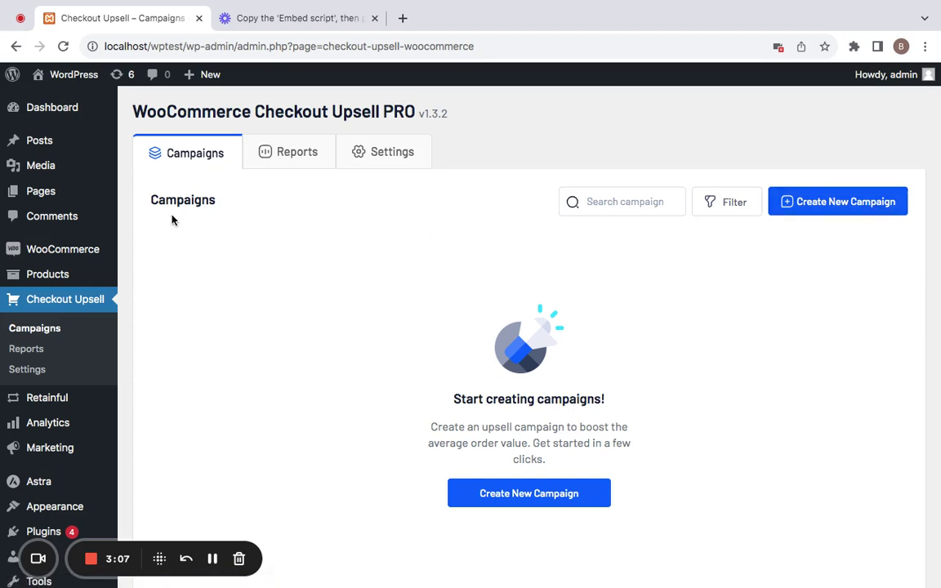
Create a new campaign of the Cart Upsells type
click(884, 201)
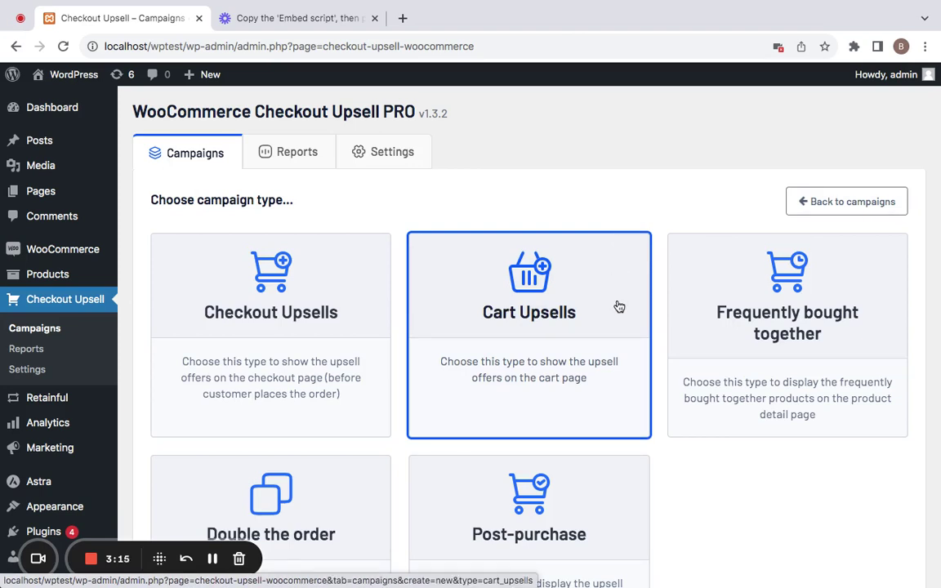
click(553, 324)
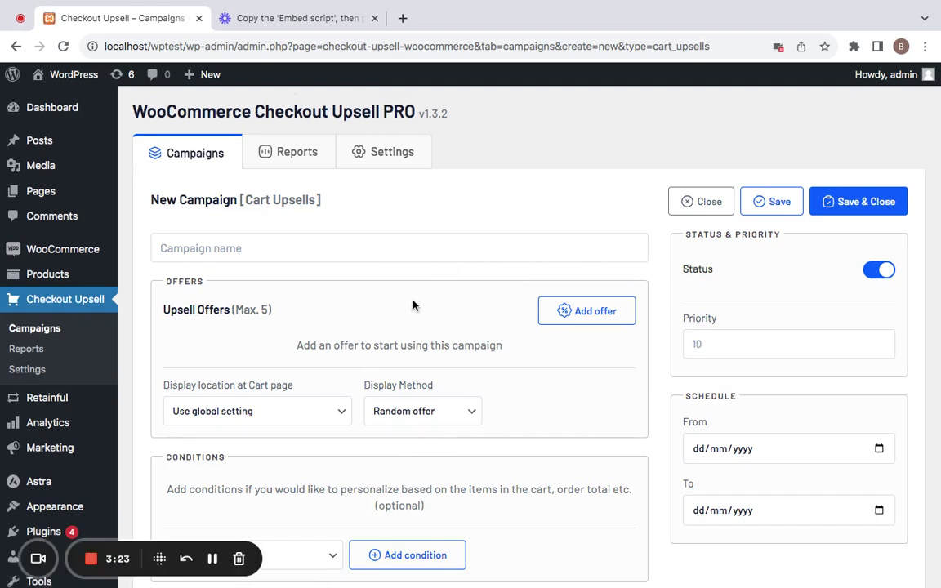
Enter the campaign name 'Cart Upsell- 10% off on Cap when customer adds a Tshirt'
click(340, 251)
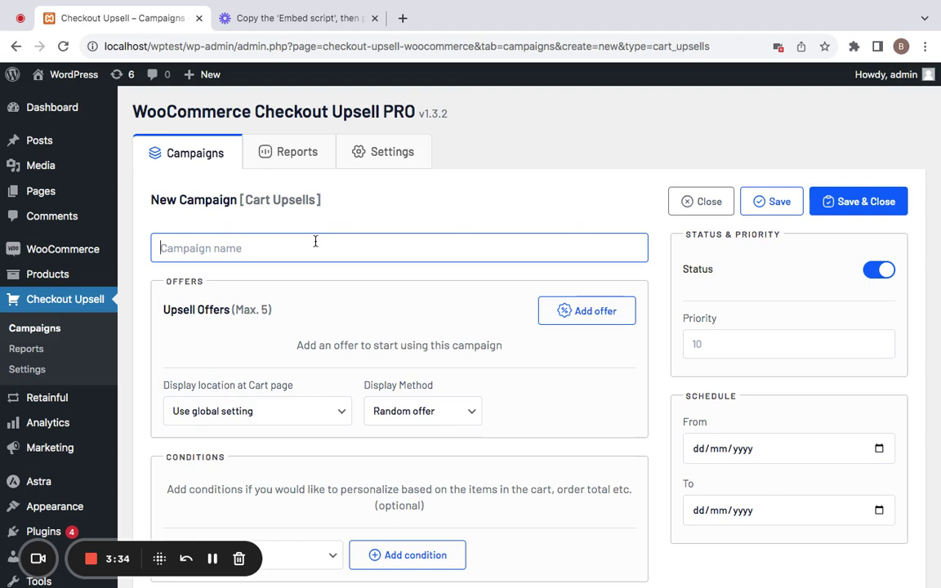
text(C)
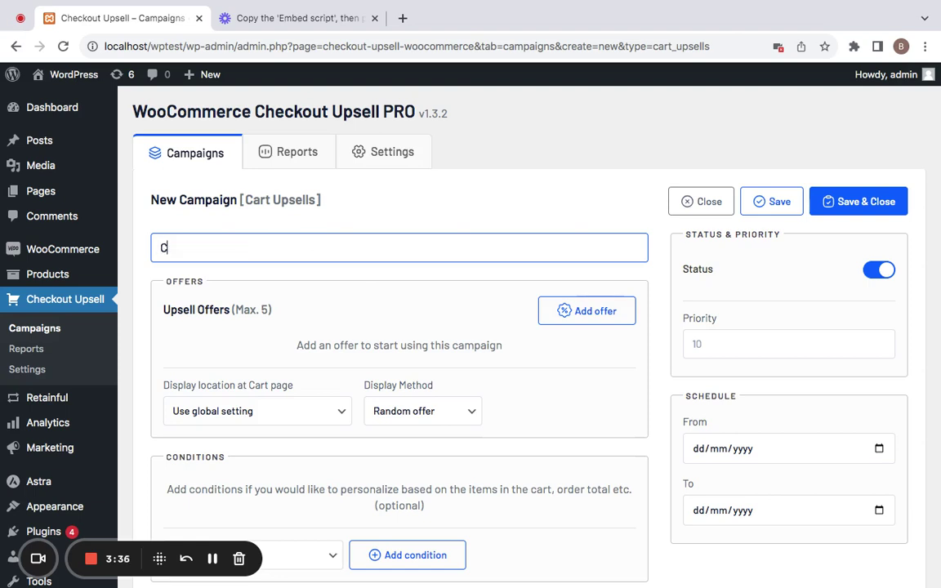
text(art Upsell- 10% off on Cap when customer adds a Tshirt)
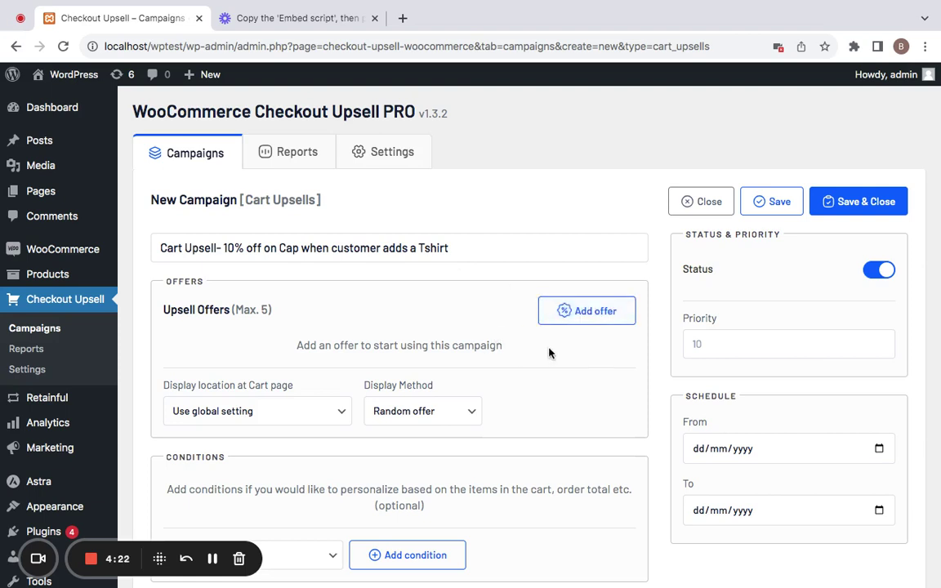
Add an offer and search for and select #18 Cap as its product
click(605, 311)
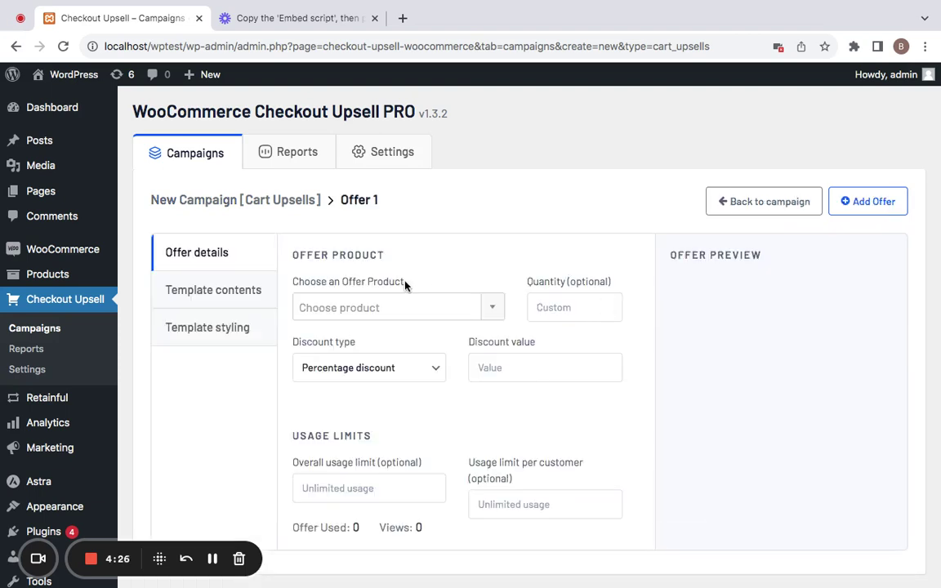
click(490, 308)
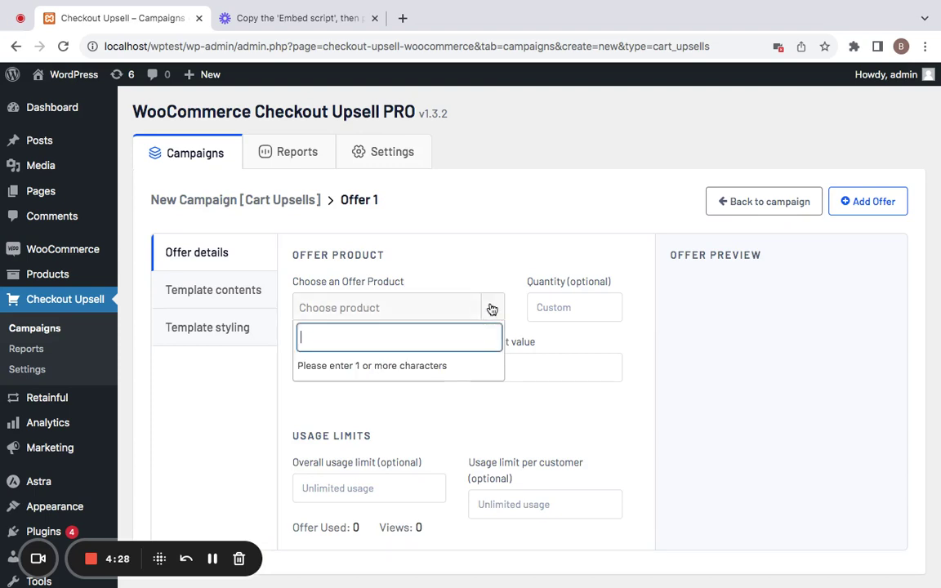
text(cao)
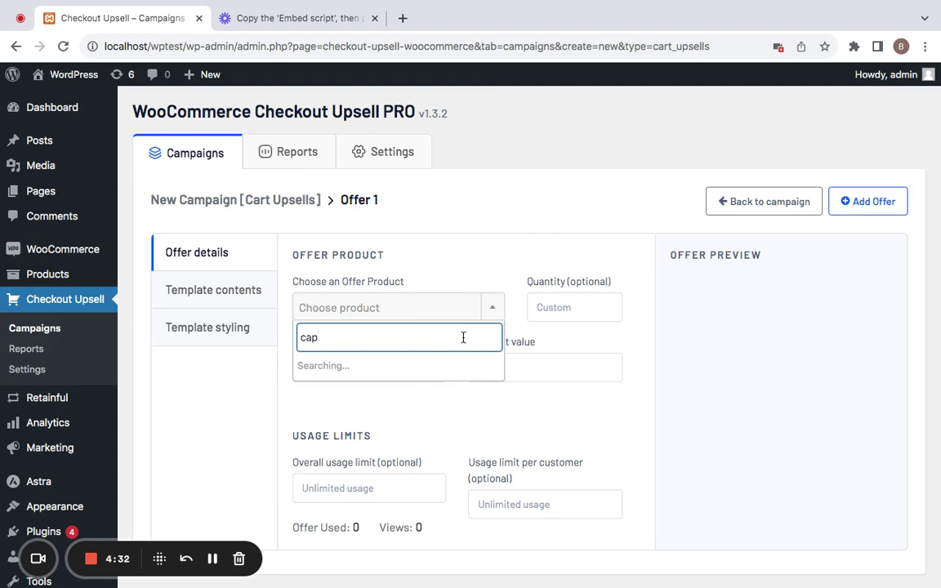
click(438, 367)
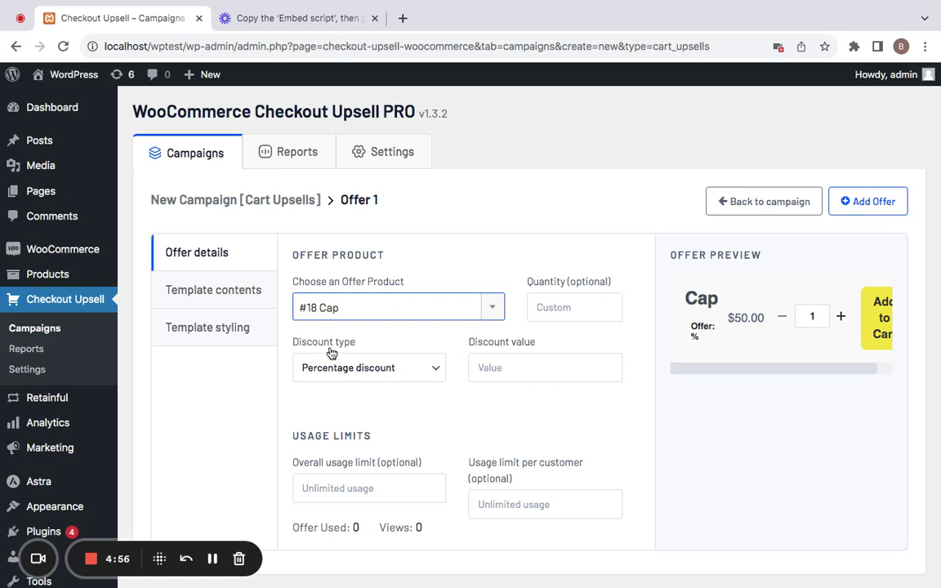
Give the Cap offer a 10 percent discount, previewing $50.00 reduced to $45.00
click(400, 370)
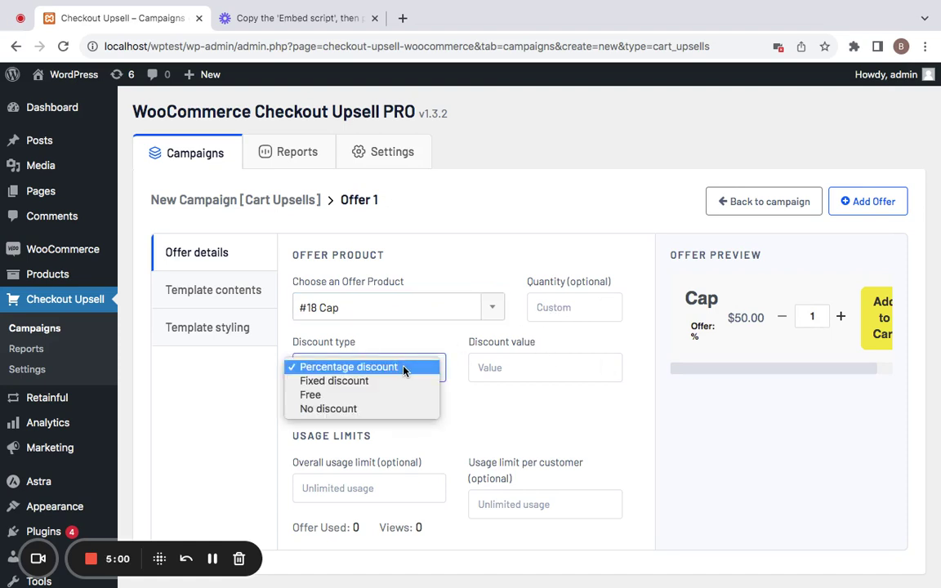
click(404, 369)
click(516, 367)
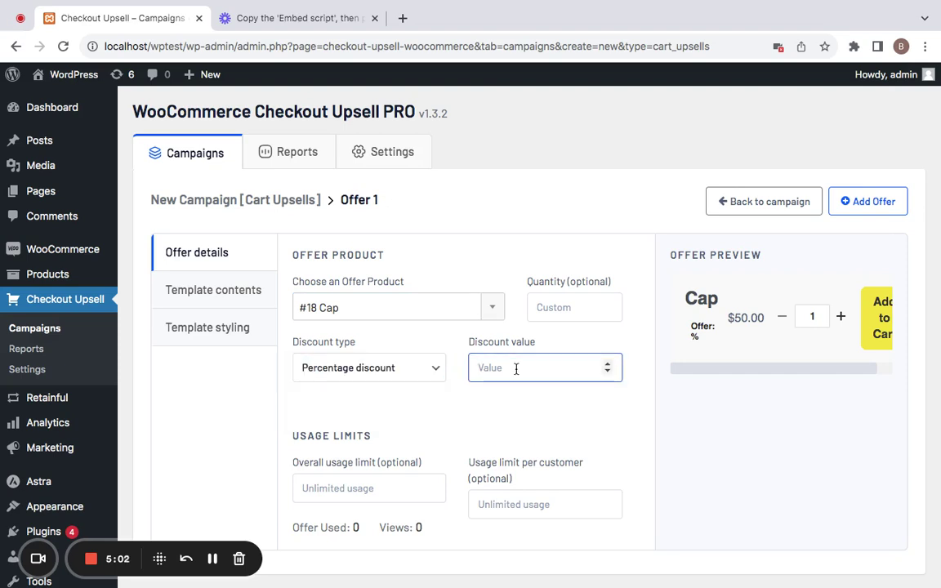
text(10)
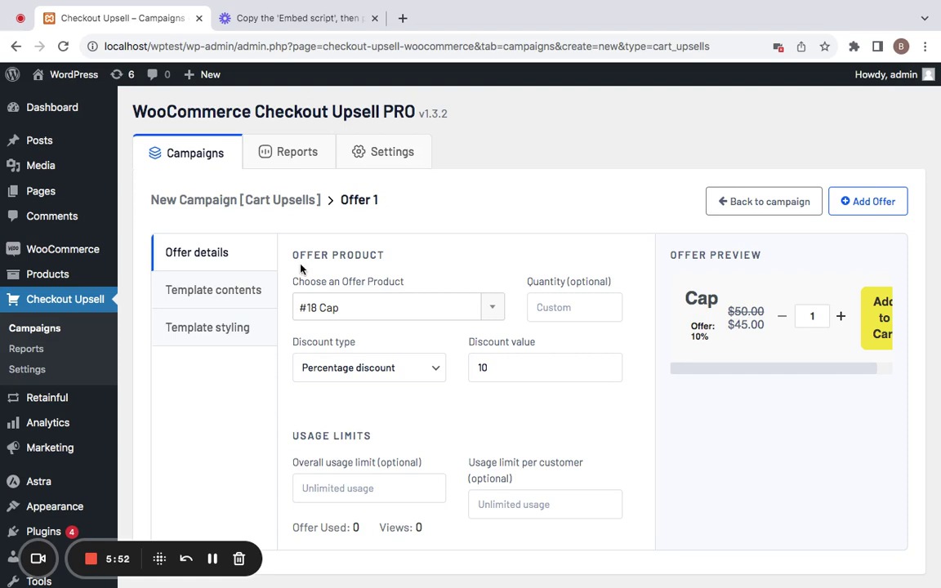
Review the offer's template contents and styling, then save the Cap offer to the campaign
click(235, 293)
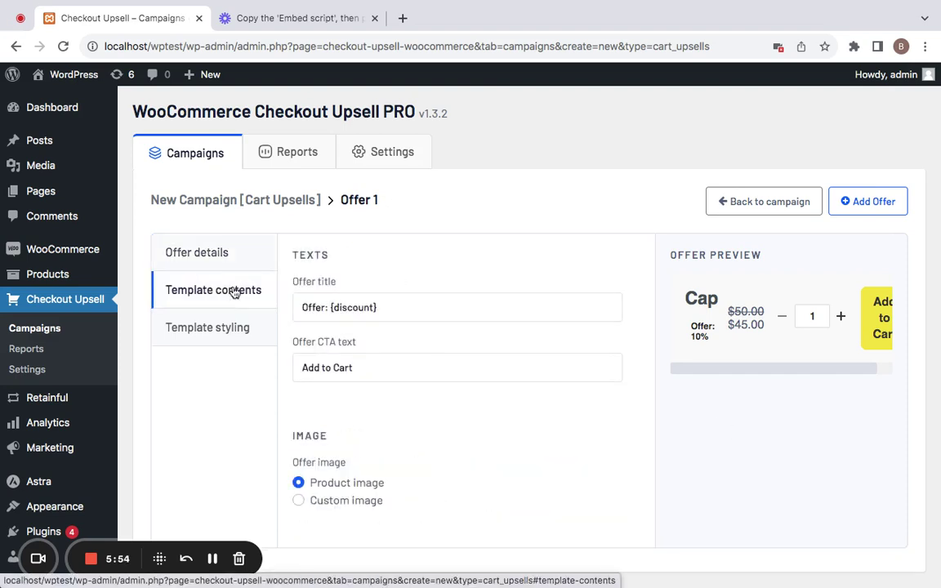
click(234, 334)
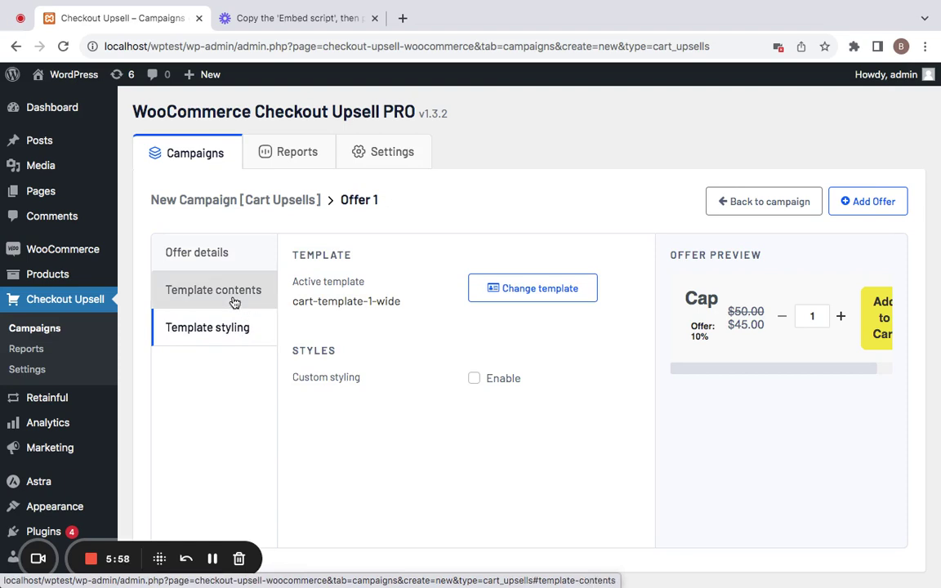
click(235, 299)
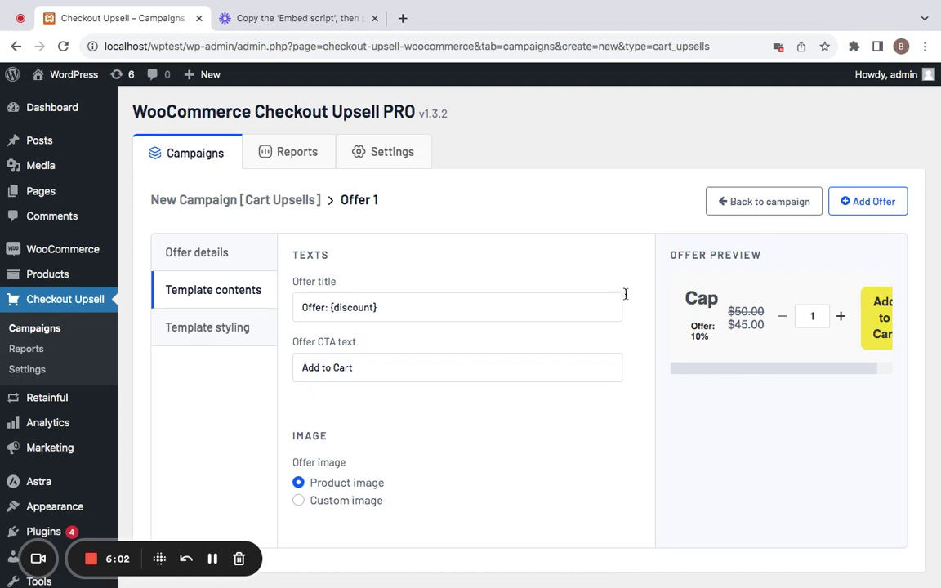
click(871, 203)
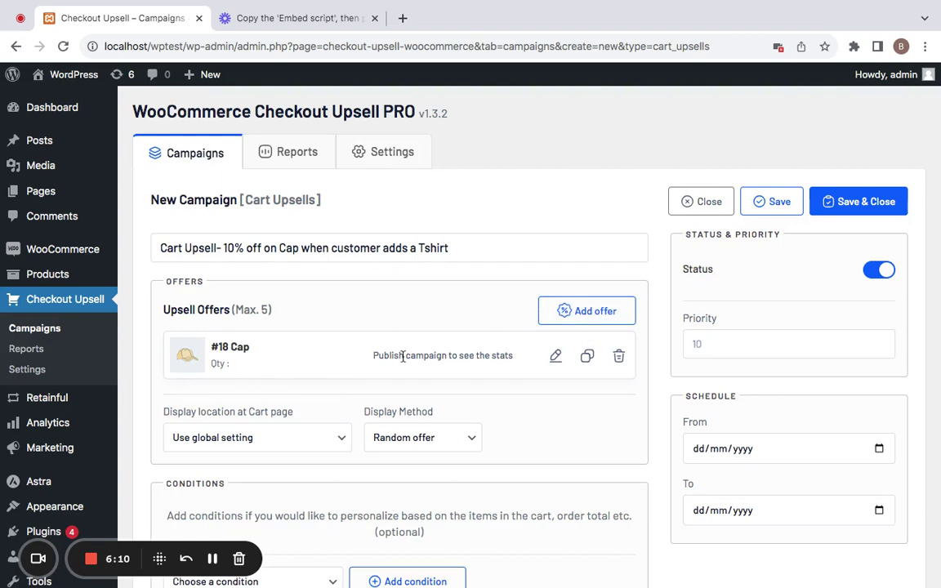
scroll(384, 356, down, 1)
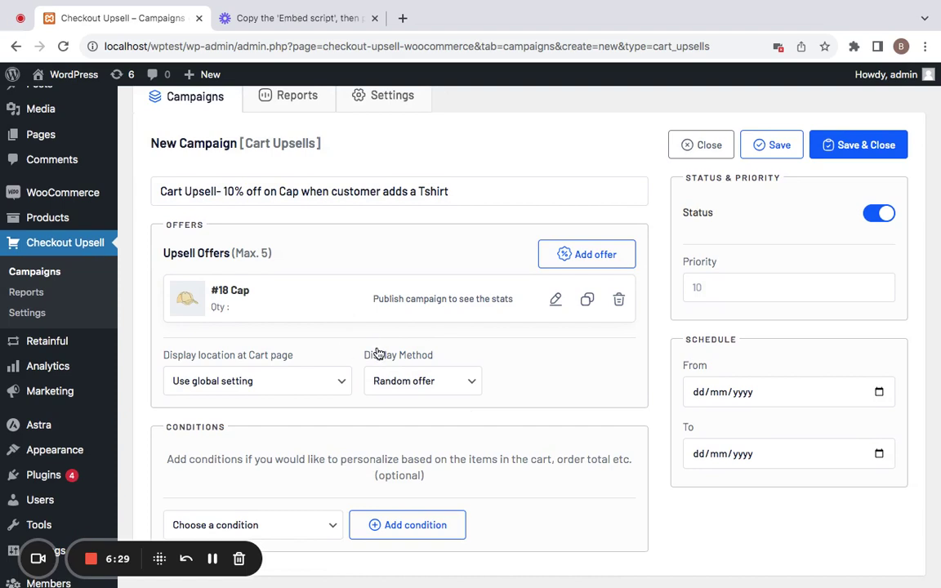
click(341, 384)
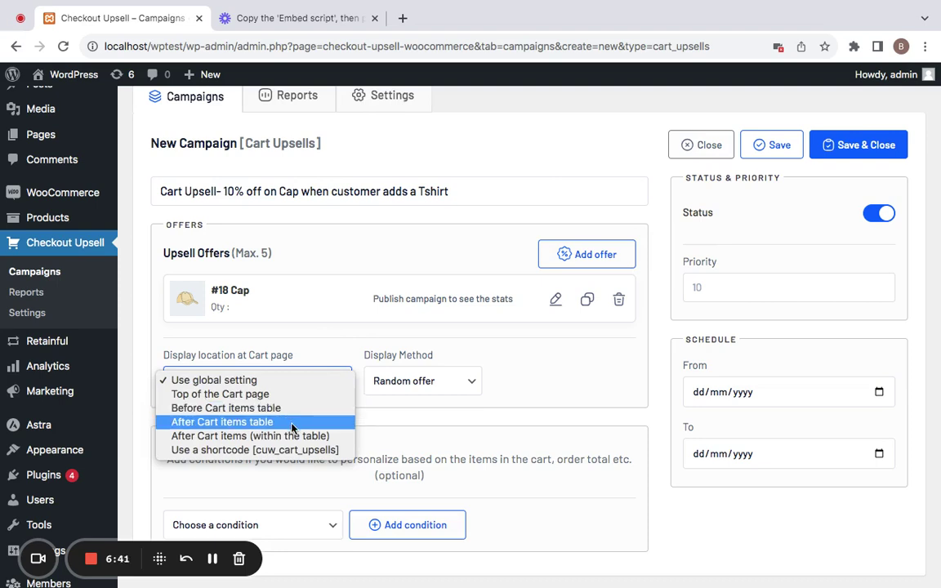
click(354, 369)
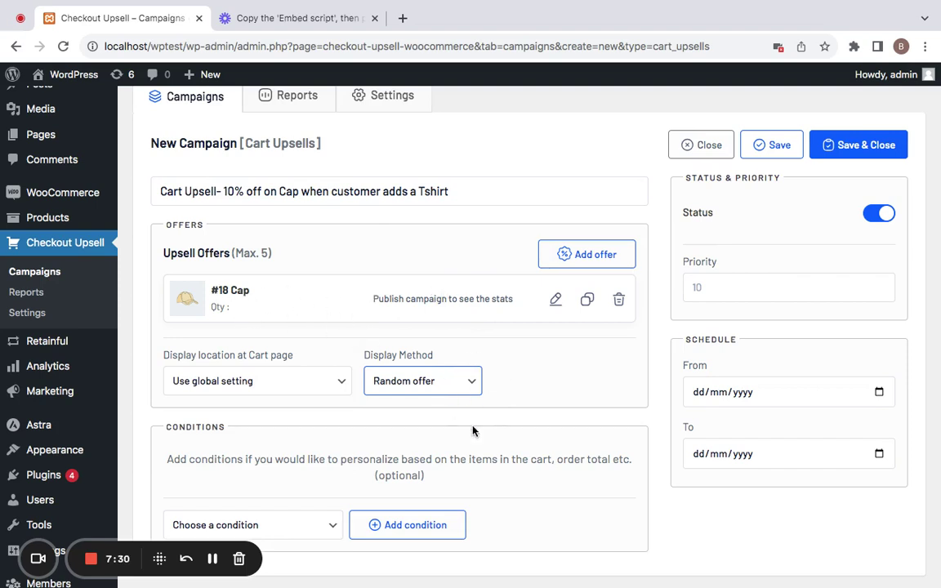
scroll(488, 434, down, 1)
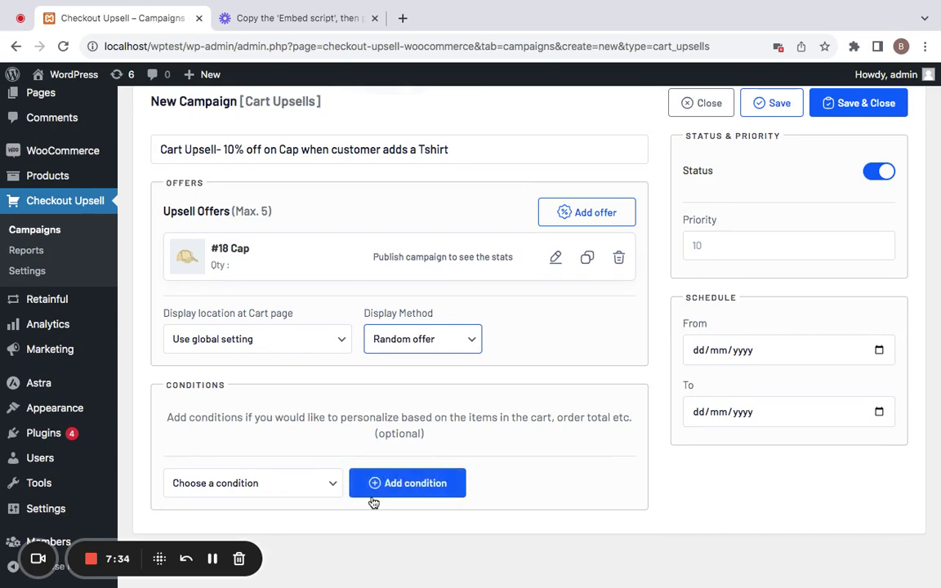
scroll(384, 351, up, 2)
scroll(399, 353, down, 2)
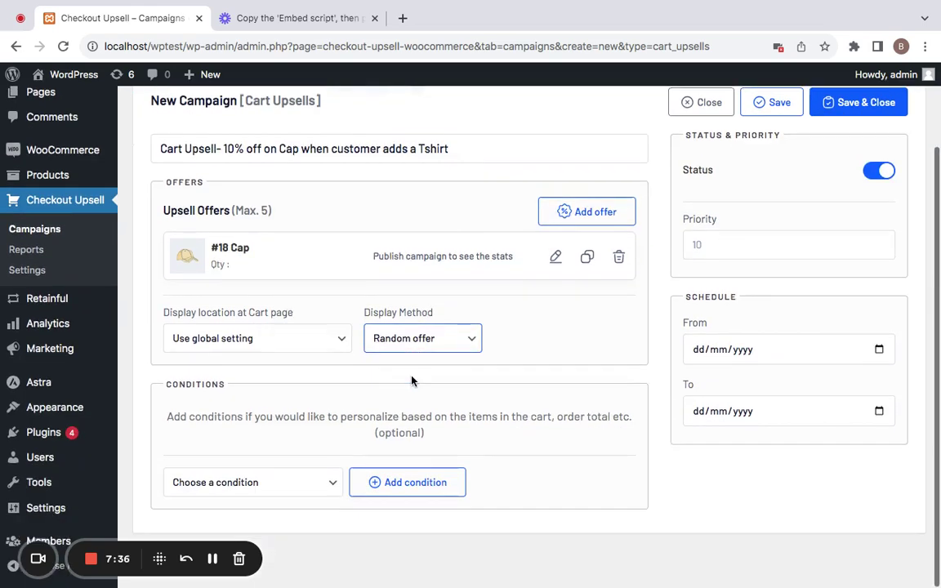
scroll(311, 448, up, 2)
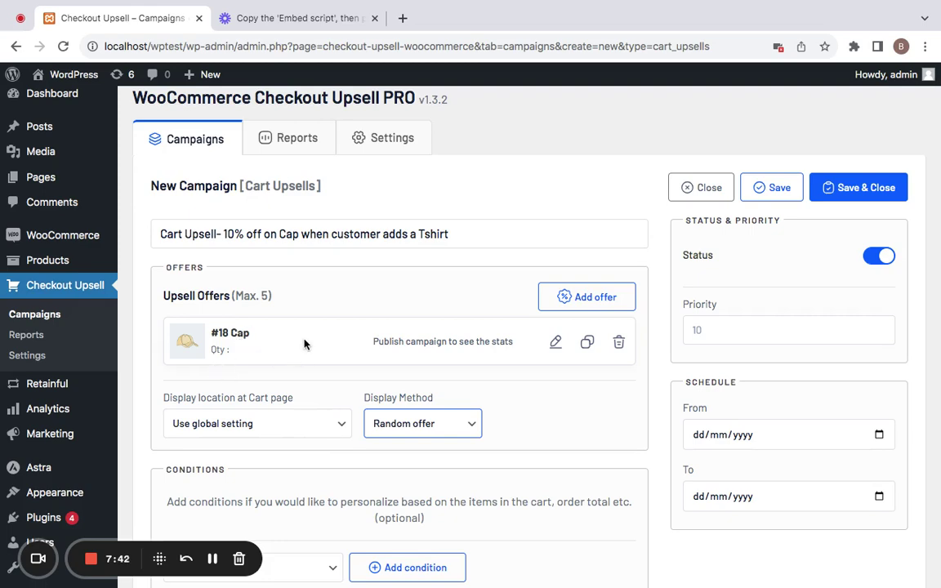
scroll(305, 344, down, 2)
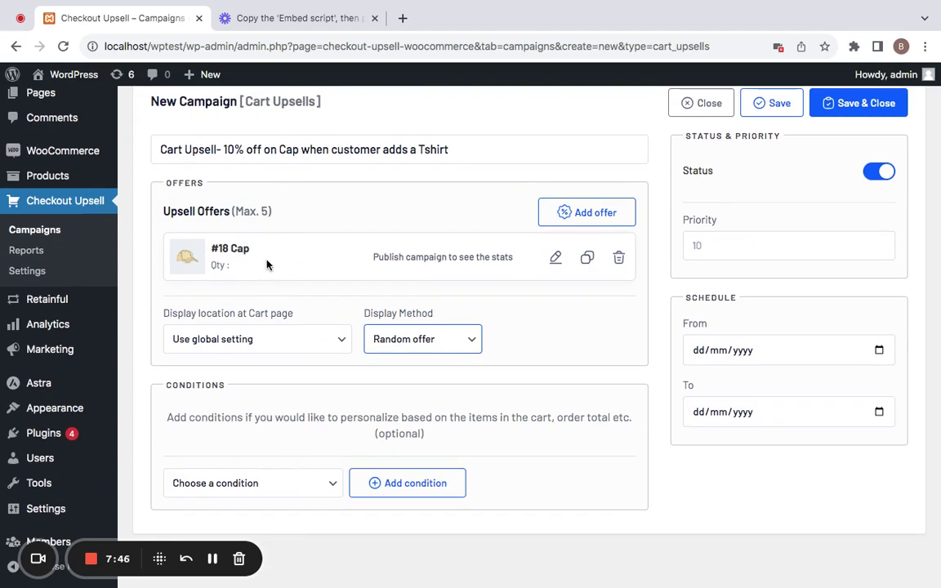
Add a 'Products in the Cart' condition requiring #15 T-Shirt in the cart
click(330, 484)
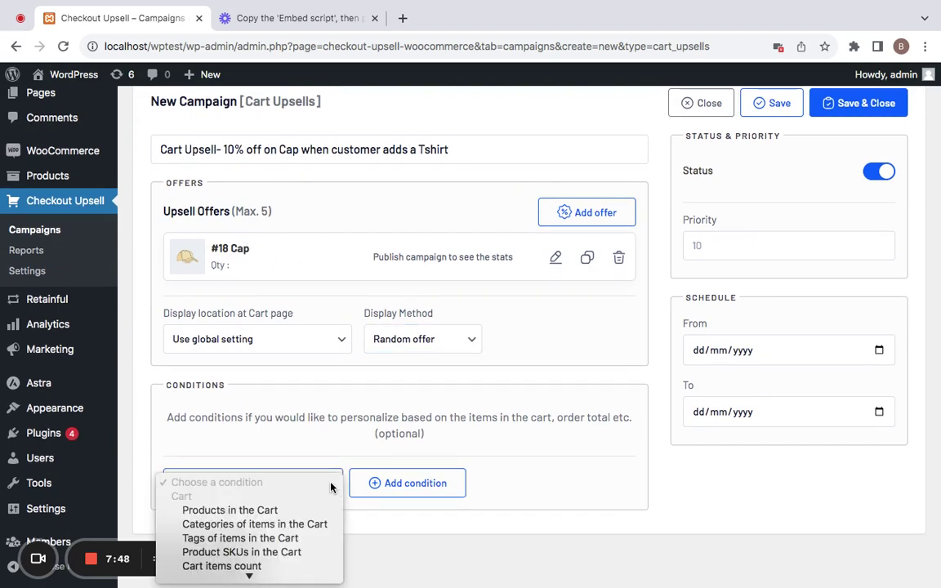
scroll(331, 488, down, 2)
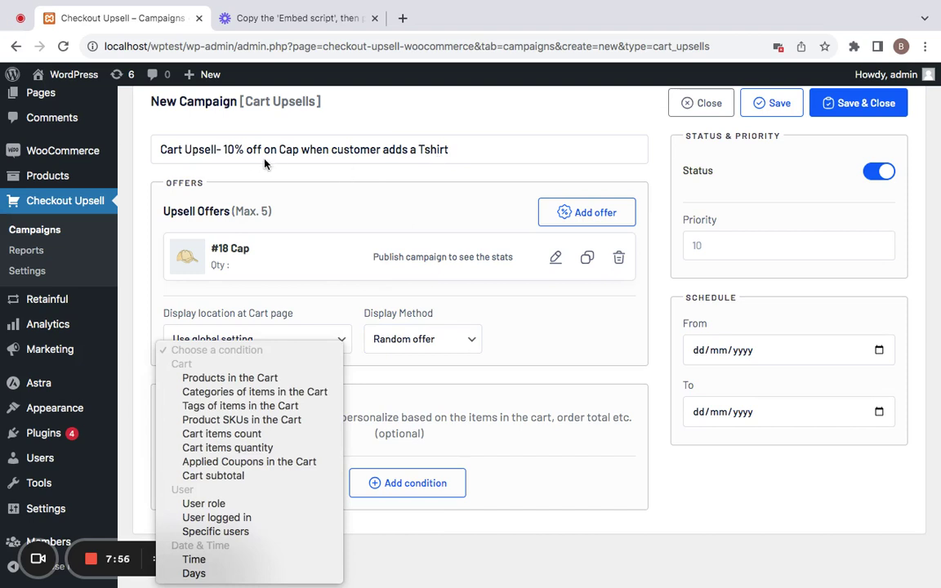
click(285, 381)
click(439, 483)
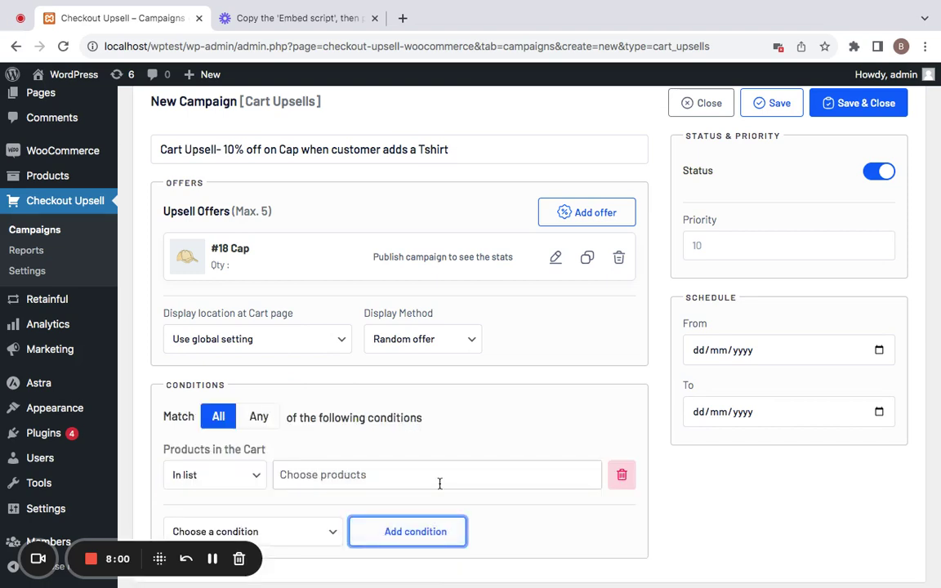
scroll(440, 483, down, 1)
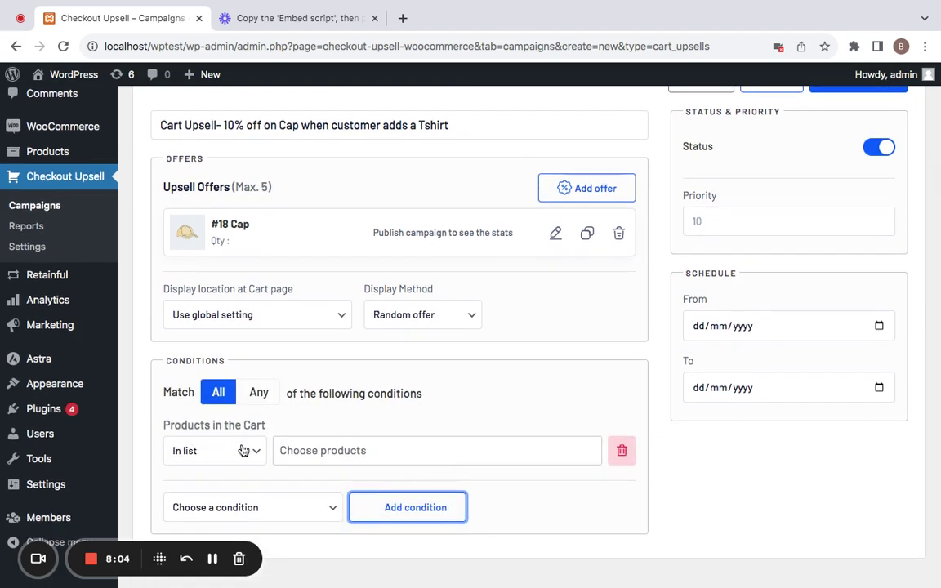
click(341, 451)
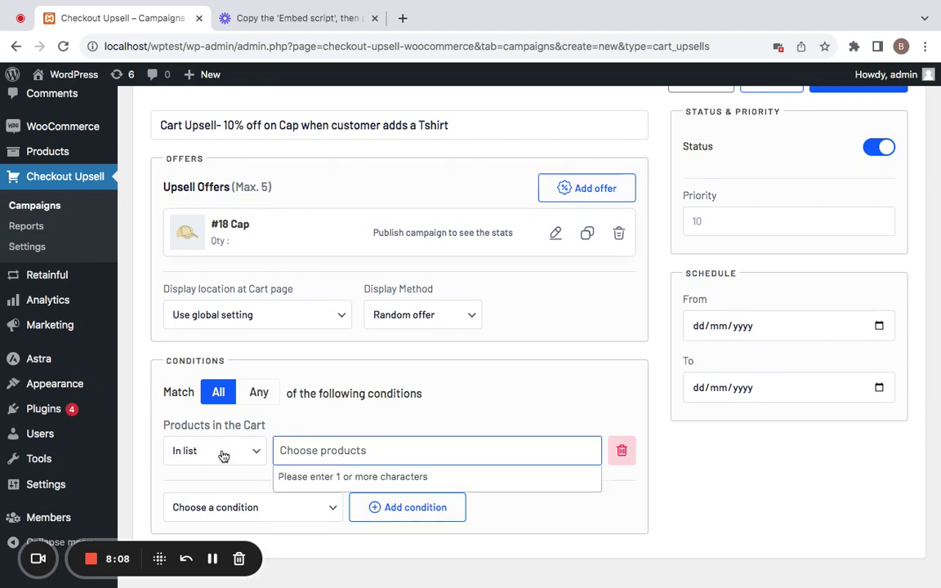
text(tshi)
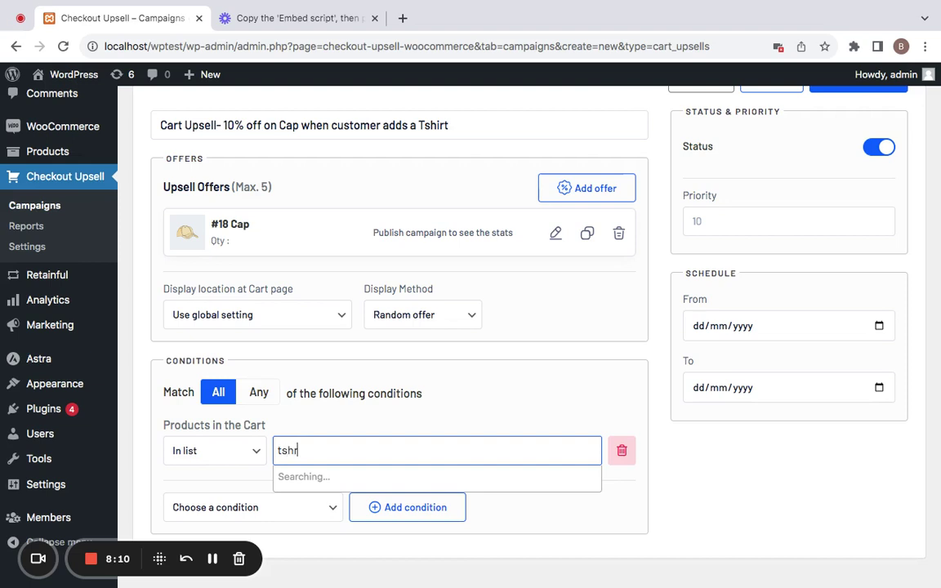
text(rt)
click(378, 478)
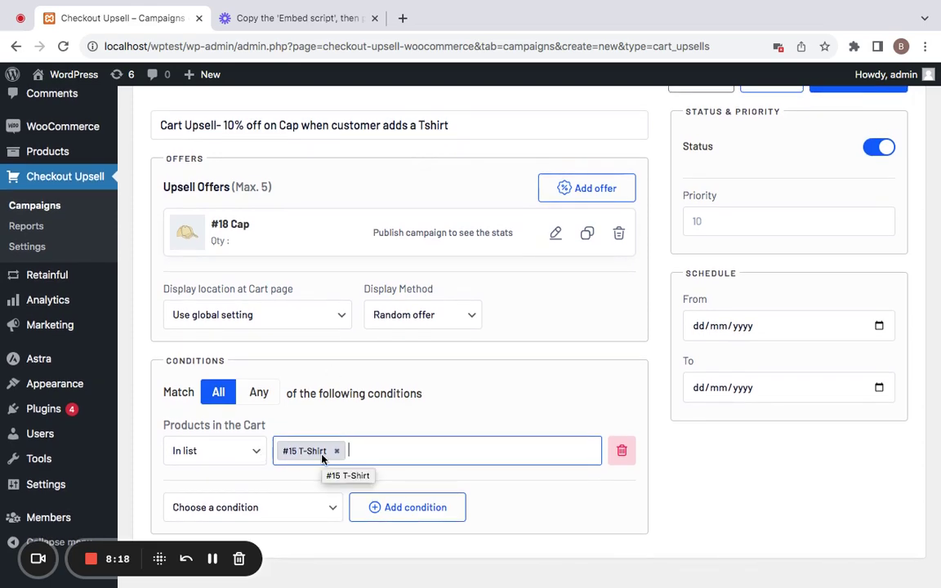
scroll(444, 475, up, 1)
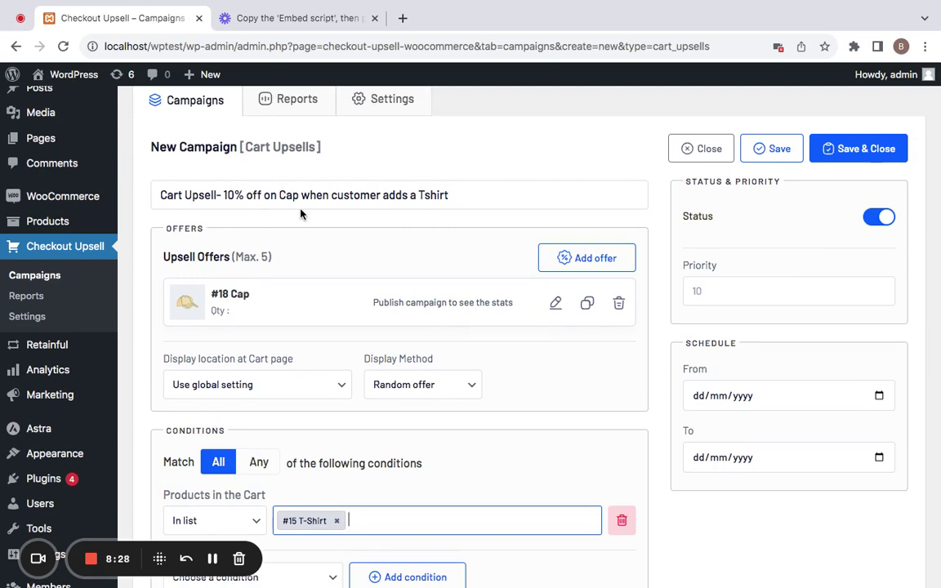
scroll(589, 443, down, 2)
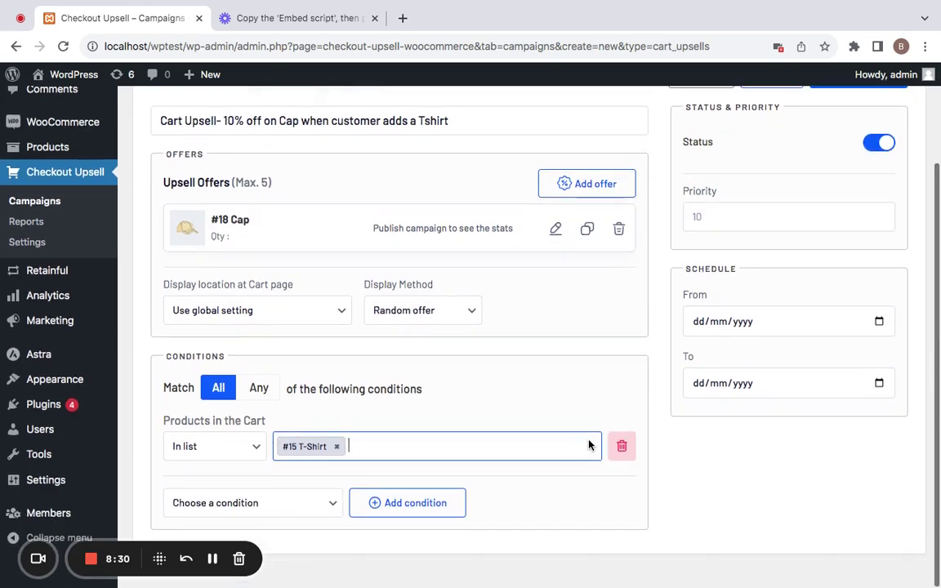
scroll(589, 441, up, 3)
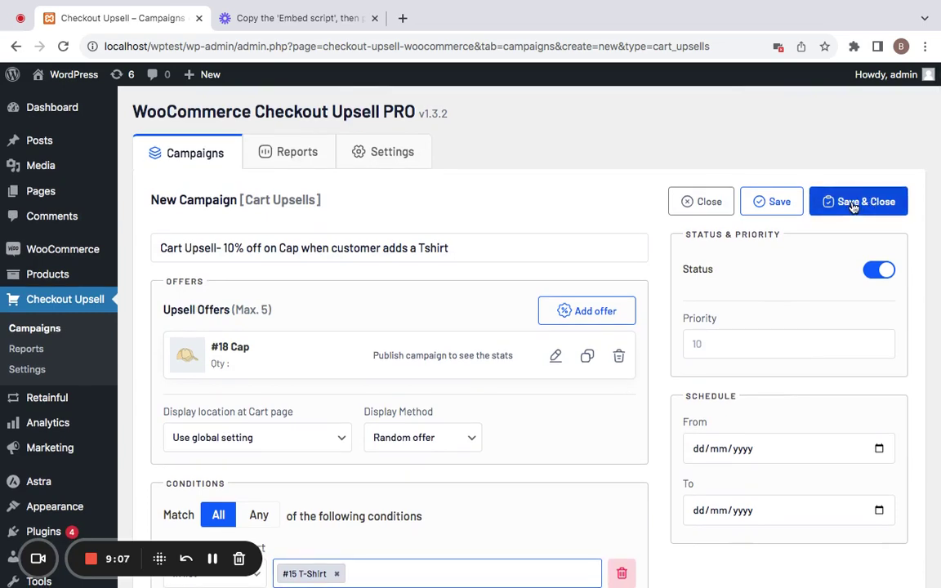
Save and close the campaign, then open the site's front end in a new tab
click(858, 202)
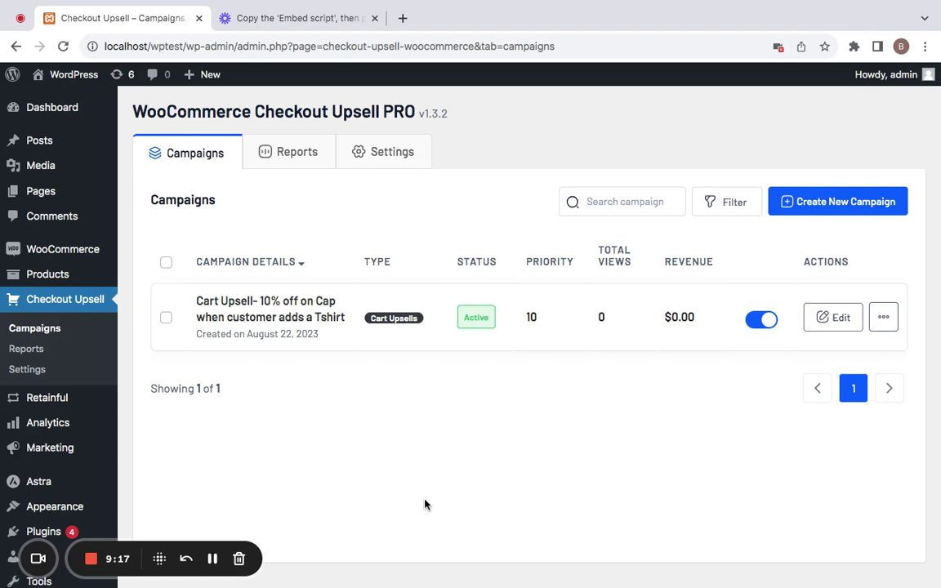
right_click(87, 79)
In the new storefront tab, add the $100.00 T-Shirt from Shop page 2 to the cart
click(92, 77)
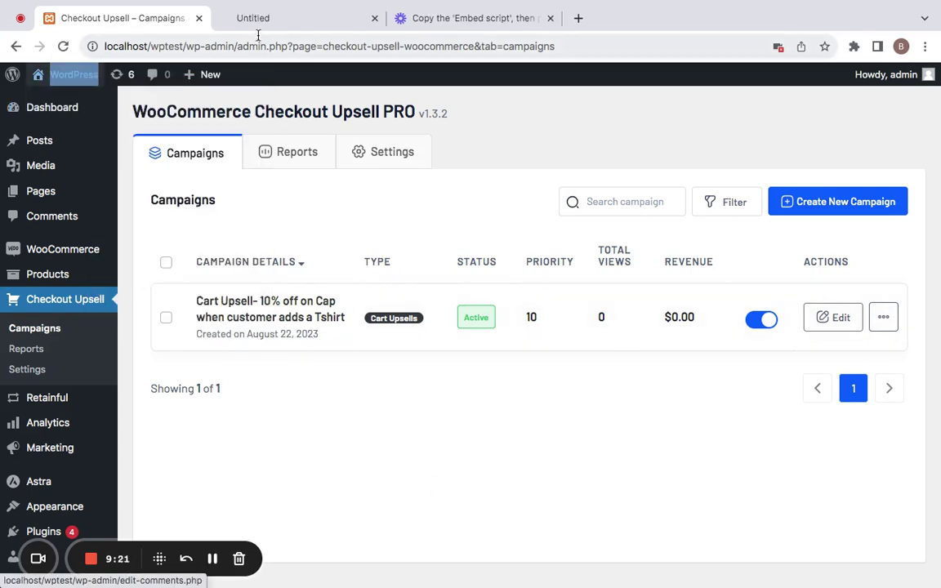
click(258, 24)
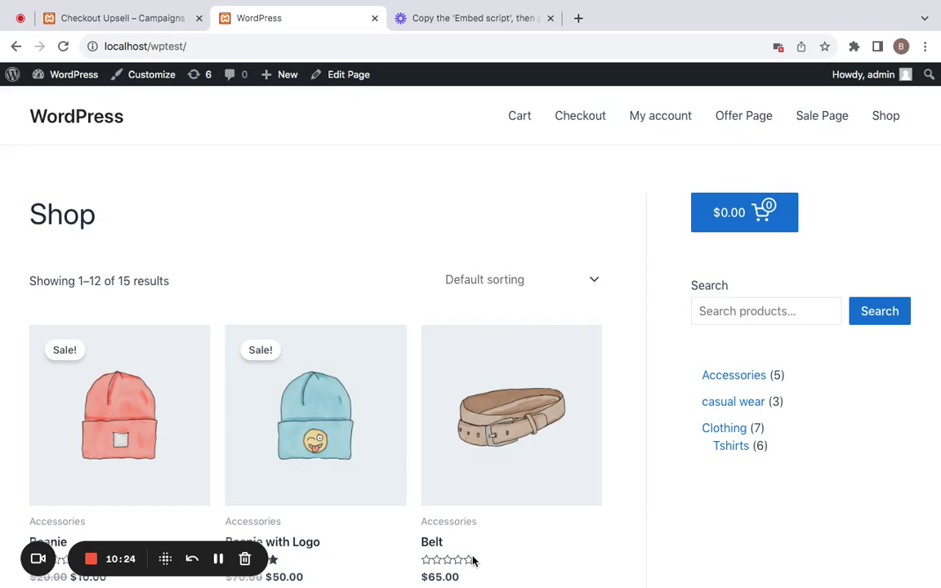
scroll(472, 560, down, 9)
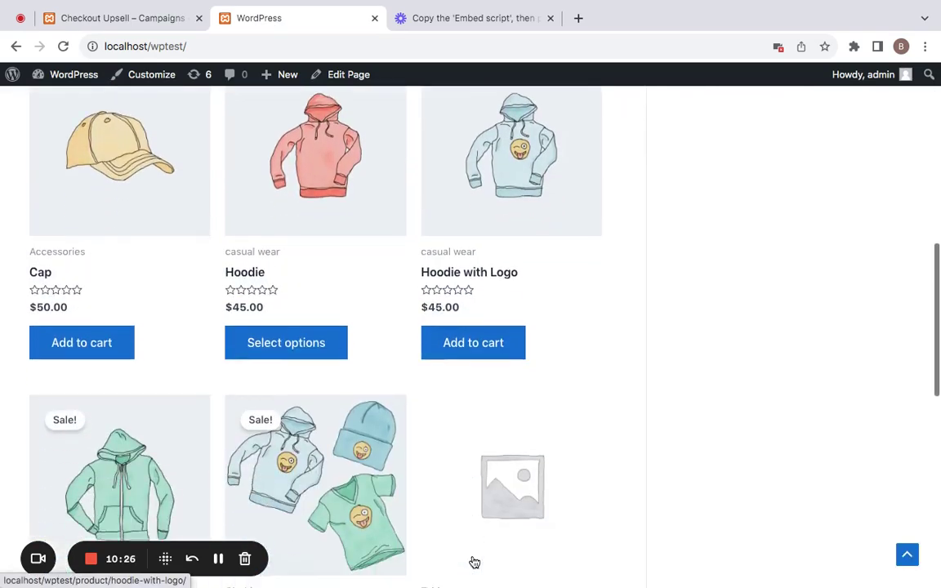
scroll(474, 562, down, 6)
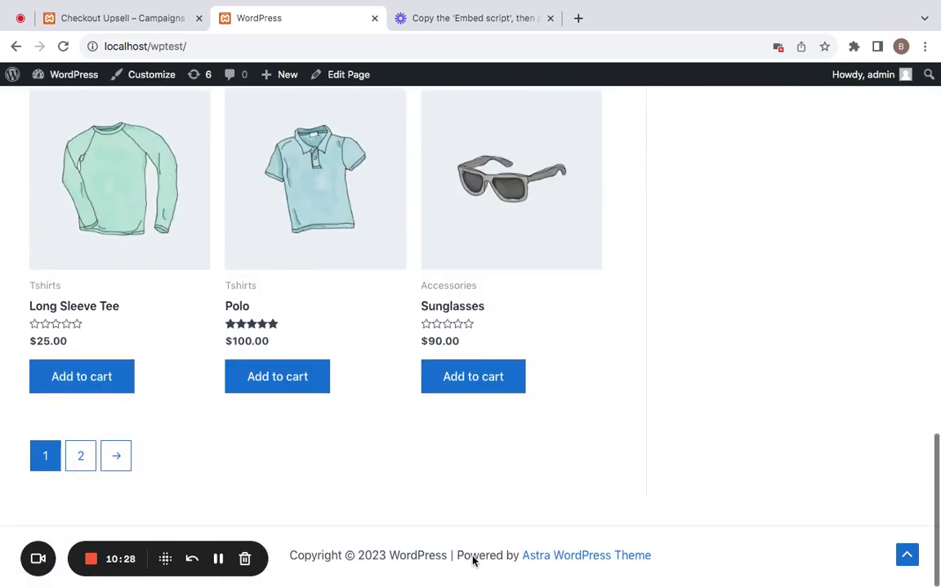
click(80, 459)
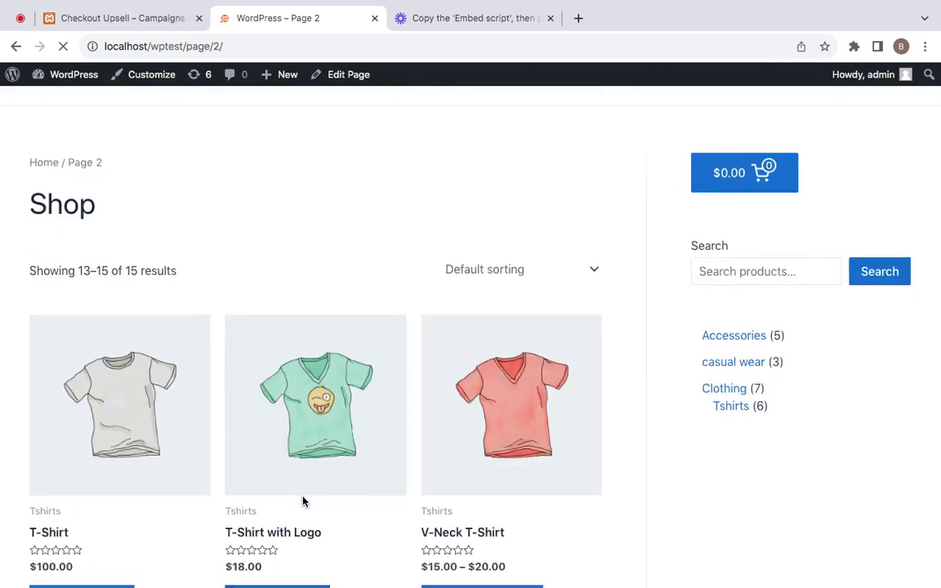
scroll(304, 501, down, 3)
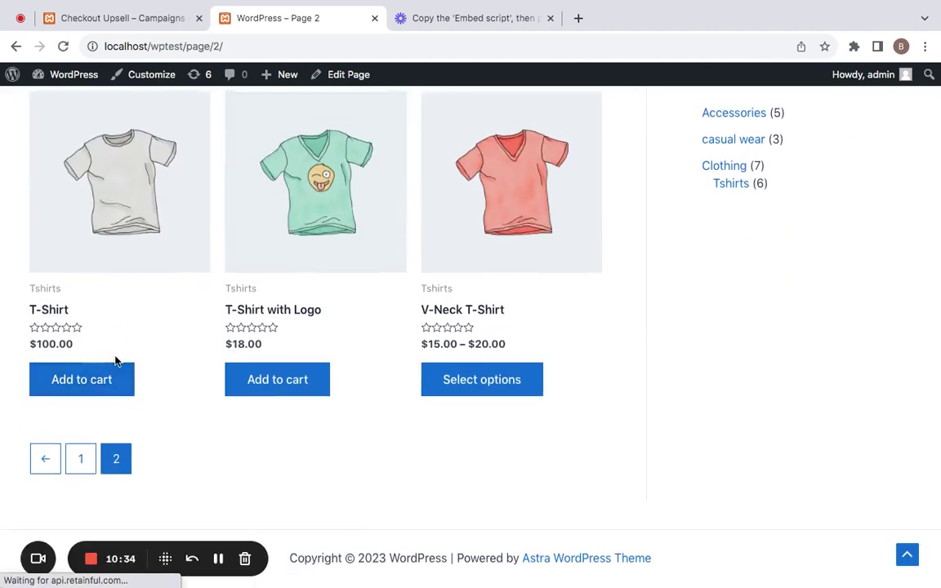
click(119, 381)
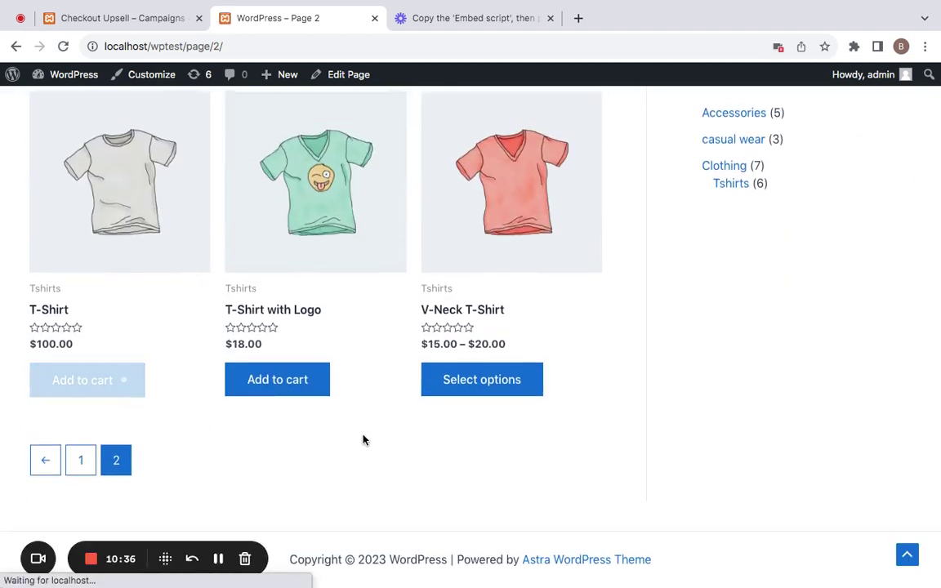
scroll(364, 441, up, 5)
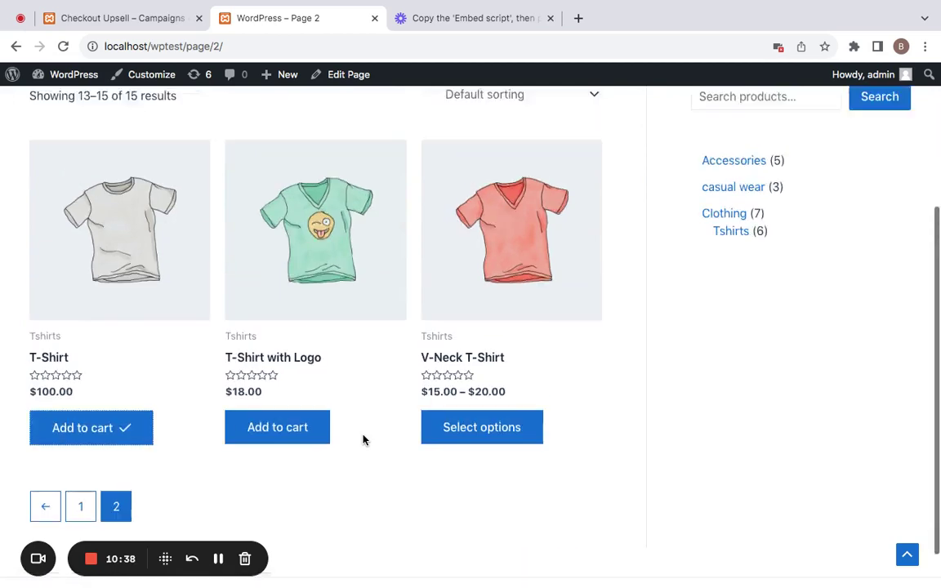
On the cart page, accept the Cap upsell at $45.00, bringing the subtotal to $145.00
click(739, 226)
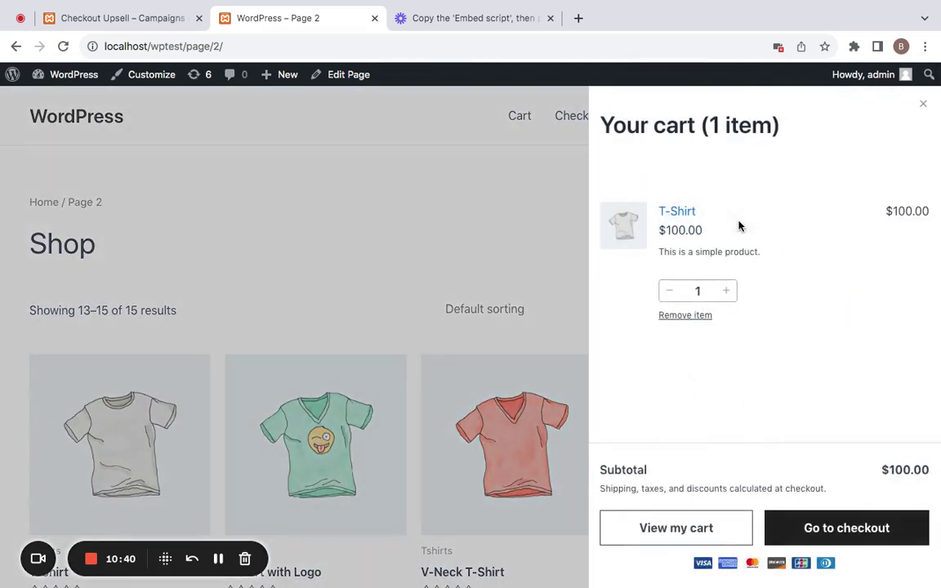
click(696, 543)
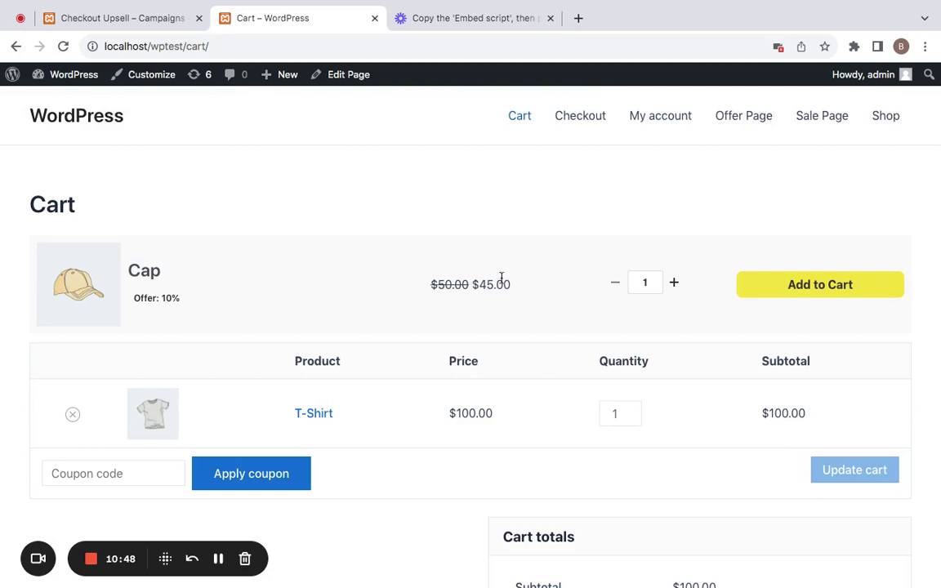
click(822, 286)
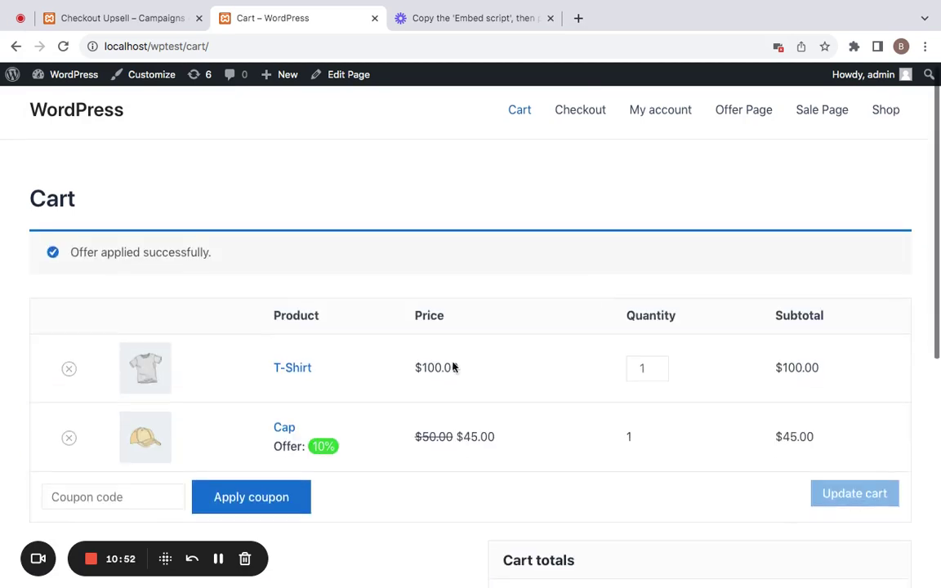
scroll(454, 367, down, 2)
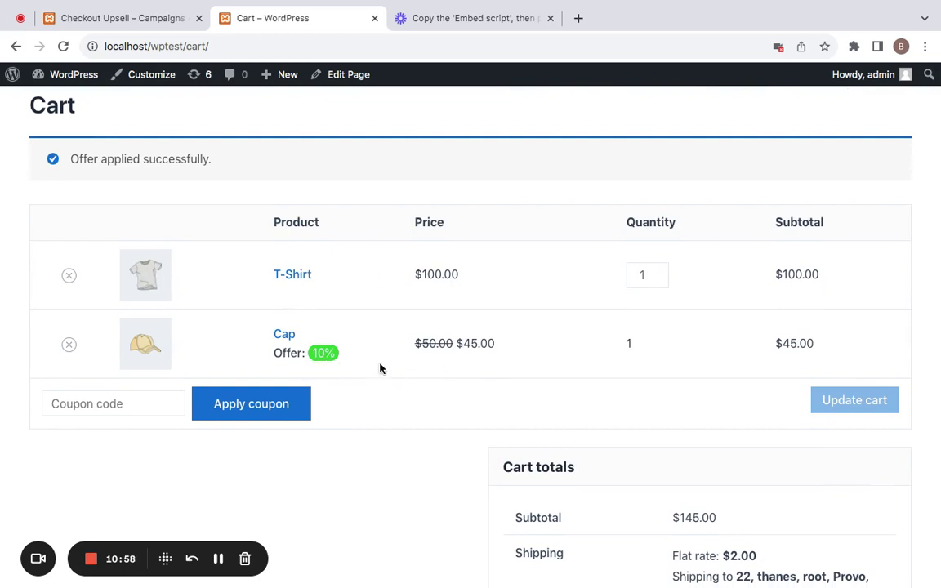
scroll(380, 368, down, 1)
scroll(380, 368, up, 2)
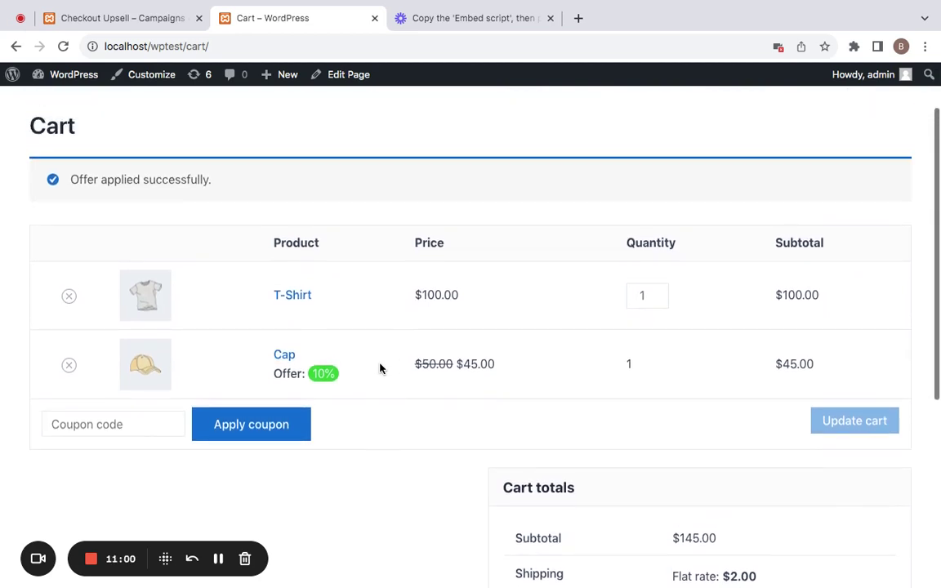